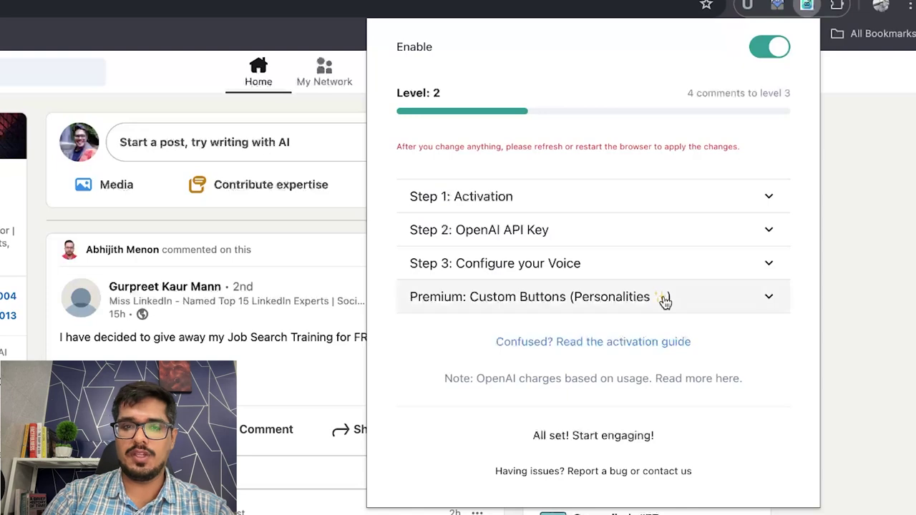
# Step: Generate a Congratulate comment on the free Job Search Training post and clear it from the comment box
pyautogui.click(244, 421)
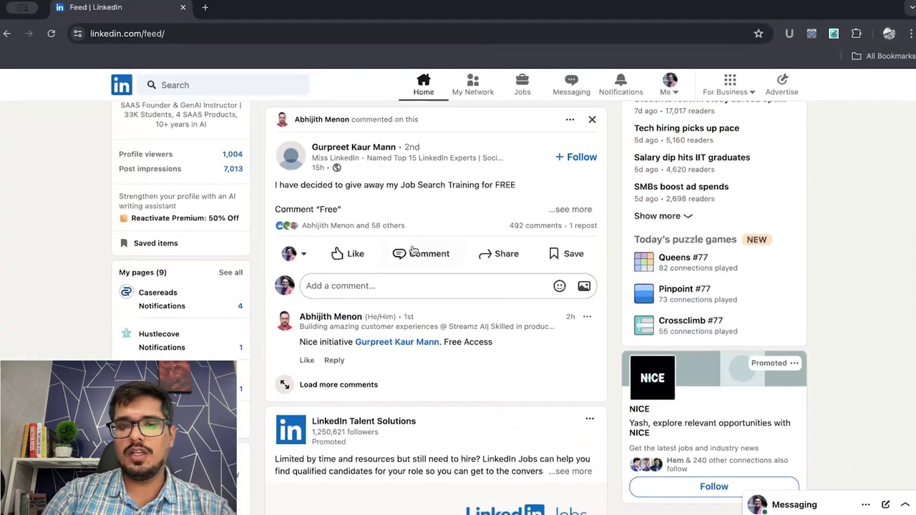
pyautogui.click(411, 251)
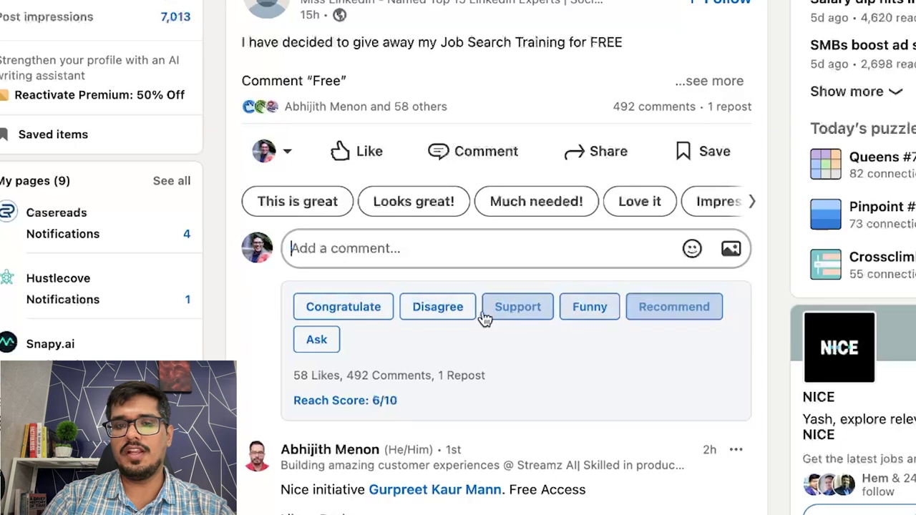
pyautogui.click(339, 313)
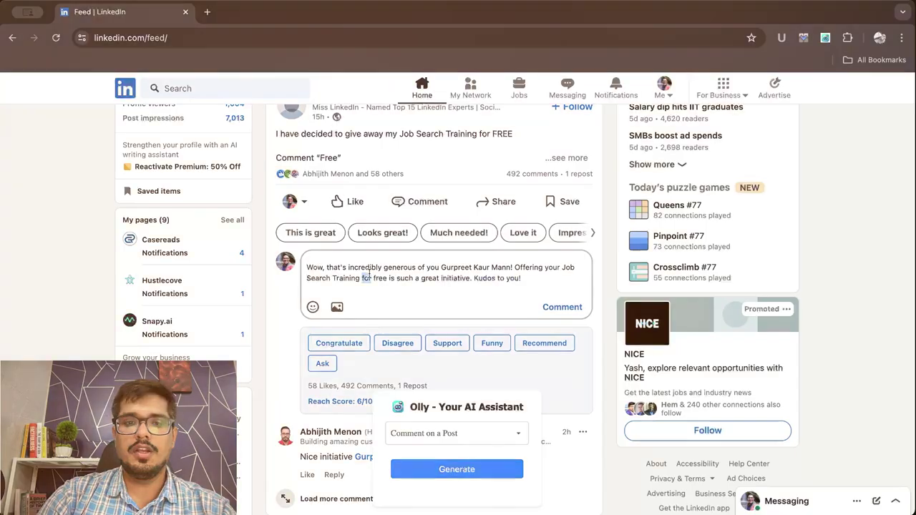
pyautogui.hotkey('ctrl', 'a')
pyautogui.press('BackSpace')
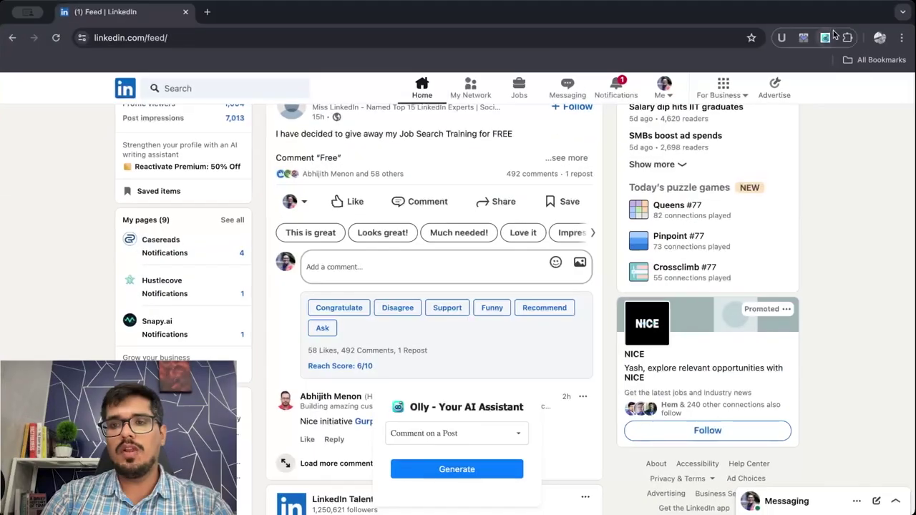
# Step: Open the Olly extension's premium custom buttons section and name the new button "AI Expert"
pyautogui.click(829, 36)
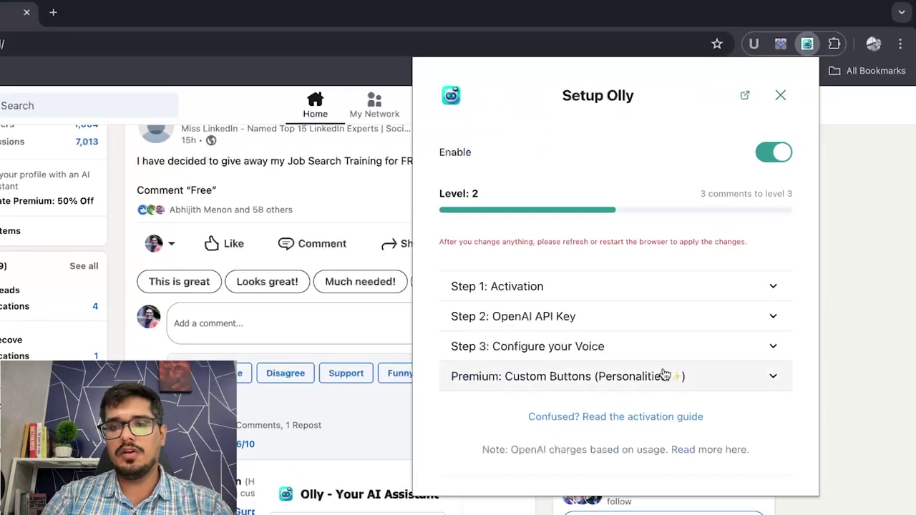
pyautogui.click(669, 306)
pyautogui.scroll(-5, 615, 370)
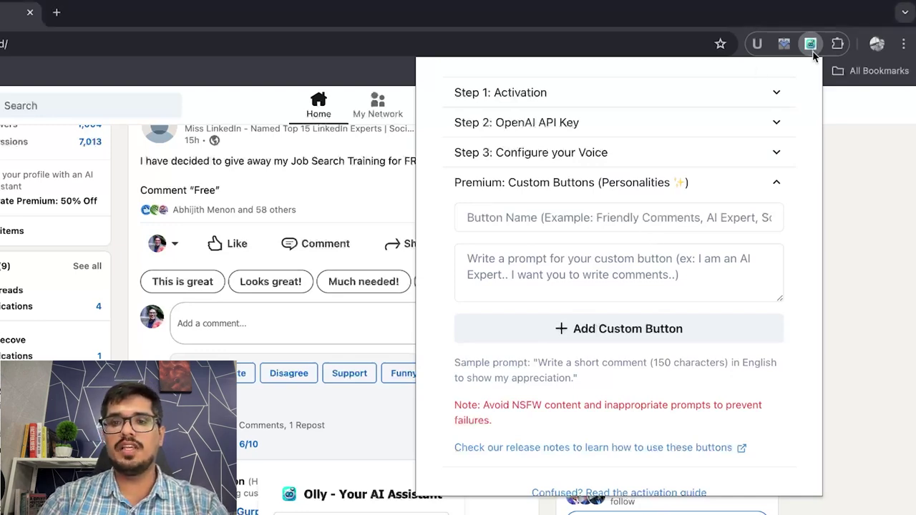
pyautogui.click(616, 218)
pyautogui.write('AI Expert')
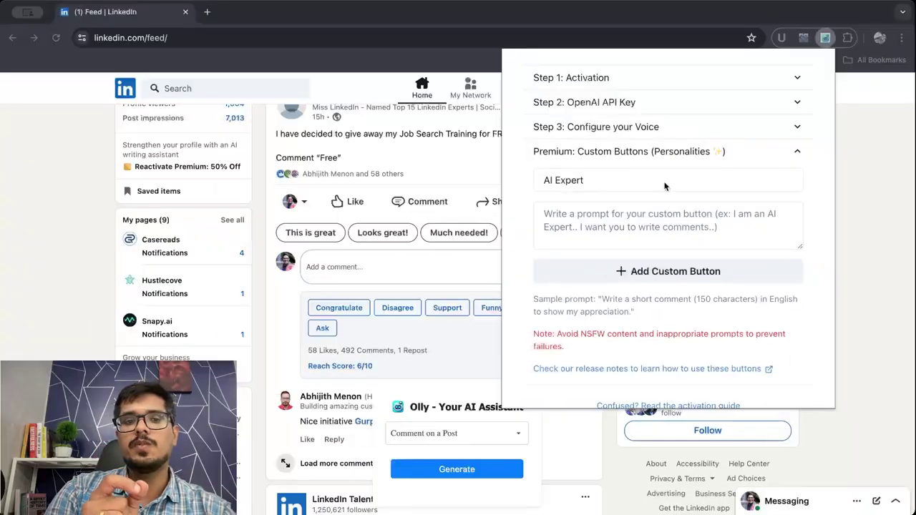
# Step: Write the button's prompt, asking for comments like an AI Expert that reflect understanding of the topic without explicitly claiming to be one
pyautogui.click(664, 186)
pyautogui.click(637, 208)
pyautogui.write("I'm an AI Exper")
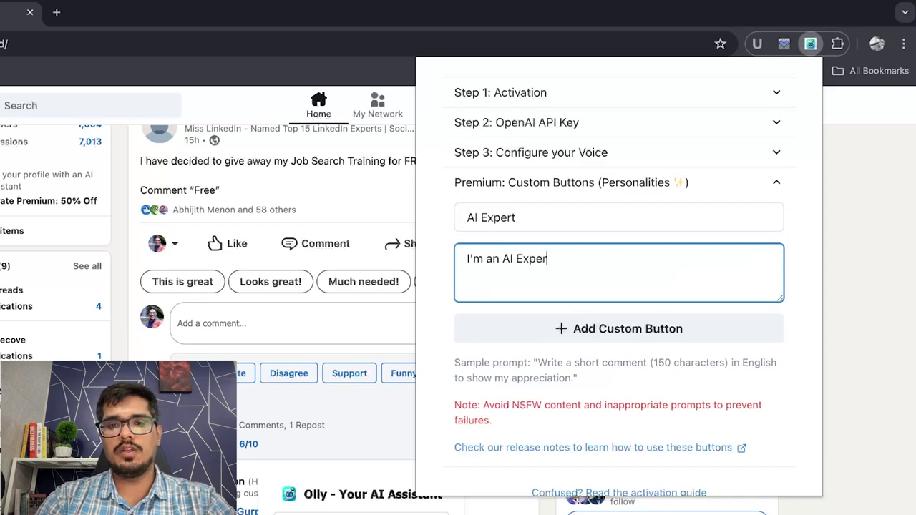
pyautogui.write('t, and i want you to comment like an AI Ex')
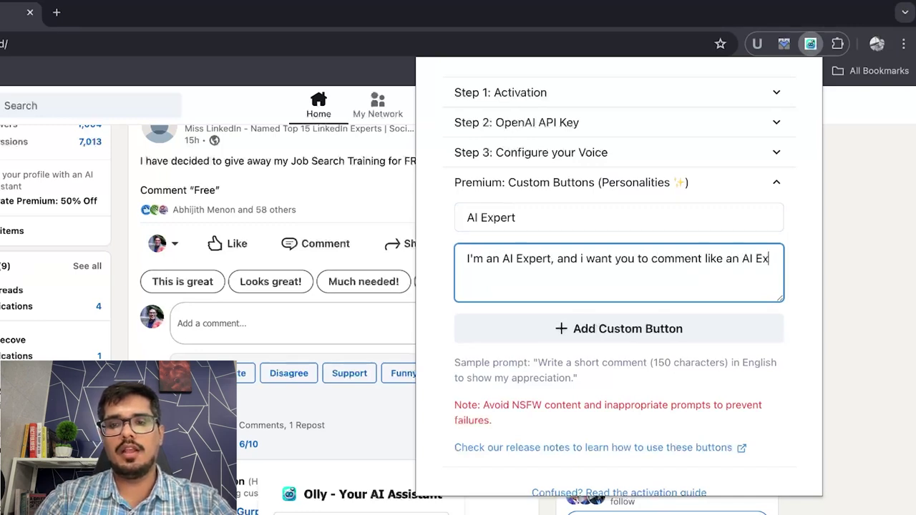
pyautogui.write("pert on a post. Note i don't exp")
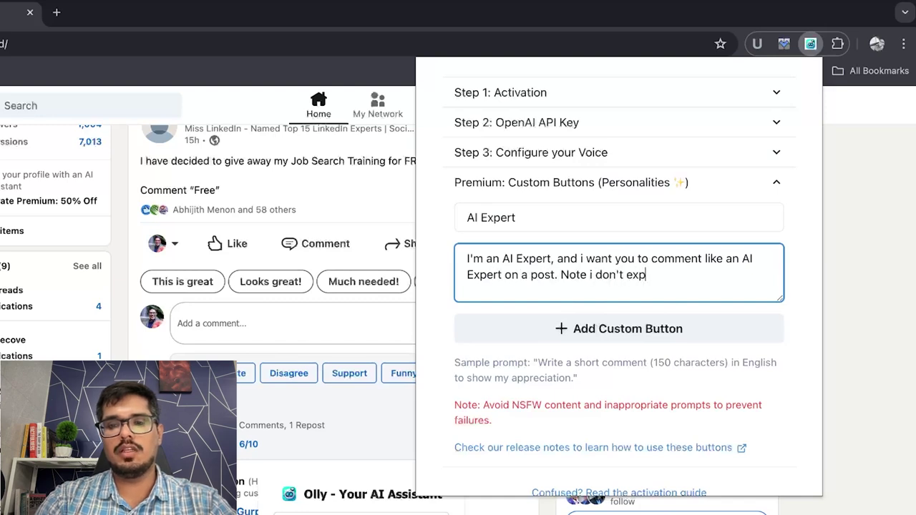
pyautogui.write('licitly want to')
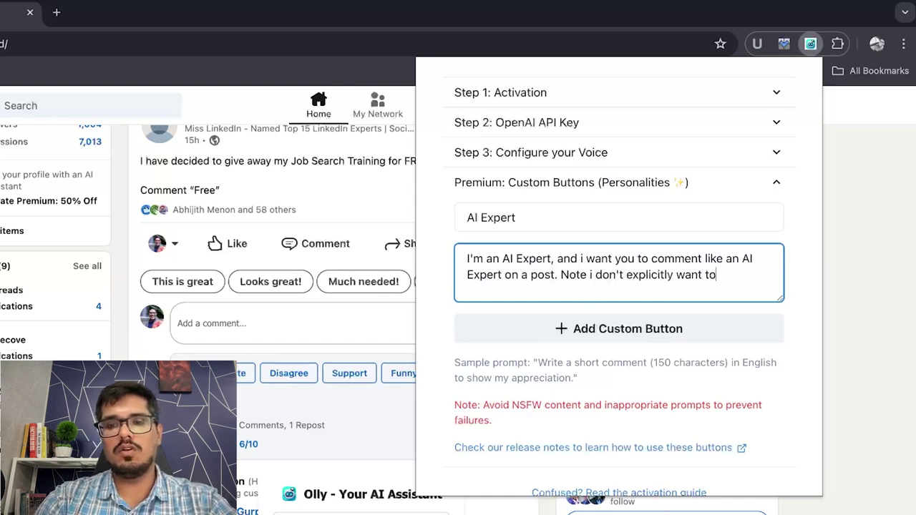
pyautogui.write(' call myself an a')
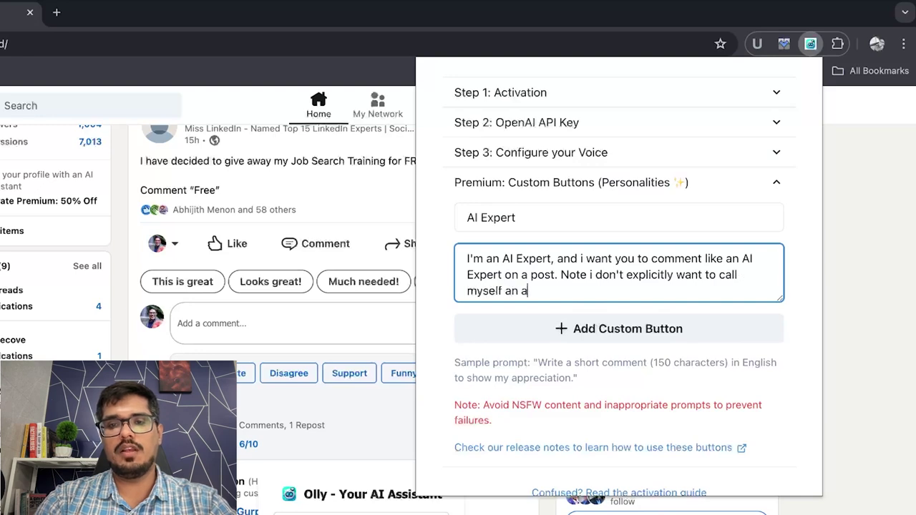
pyautogui.write('I Expert, rather the comment should reflect my und')
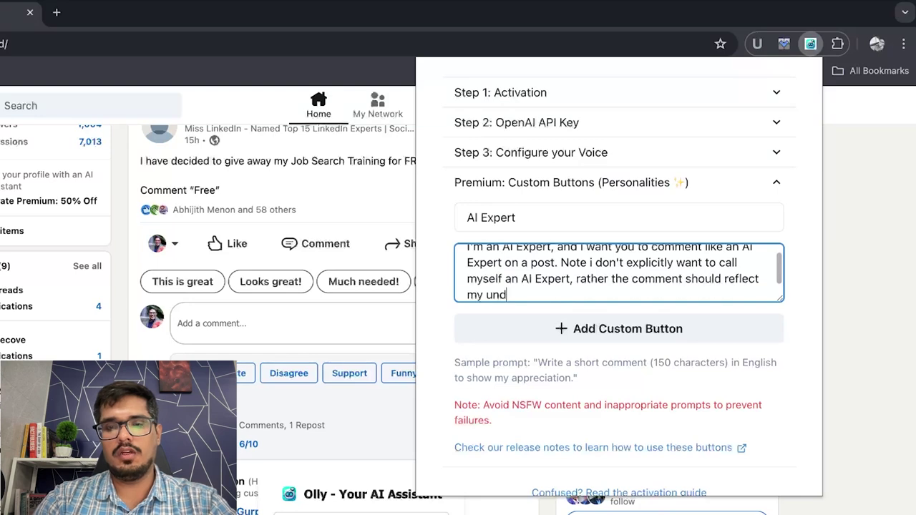
pyautogui.write("erstanding about the topic. And don't p")
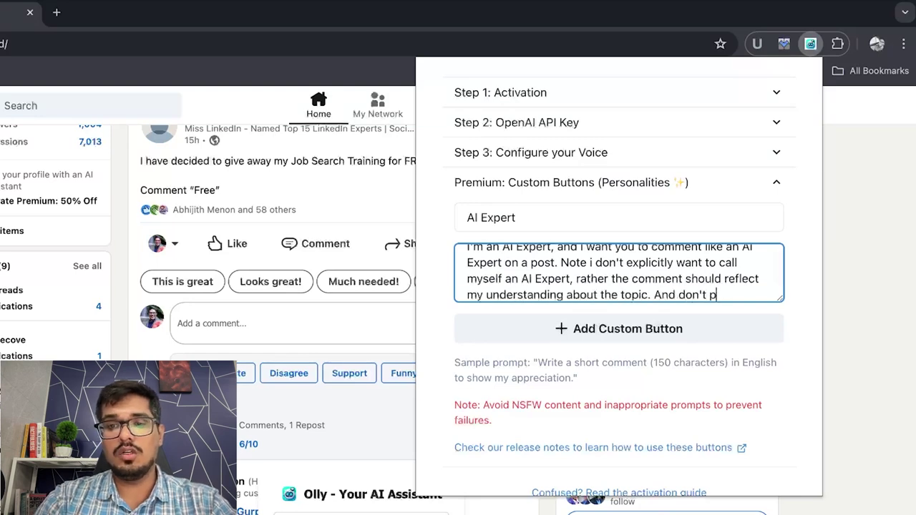
pyautogui.write('retend or comment')
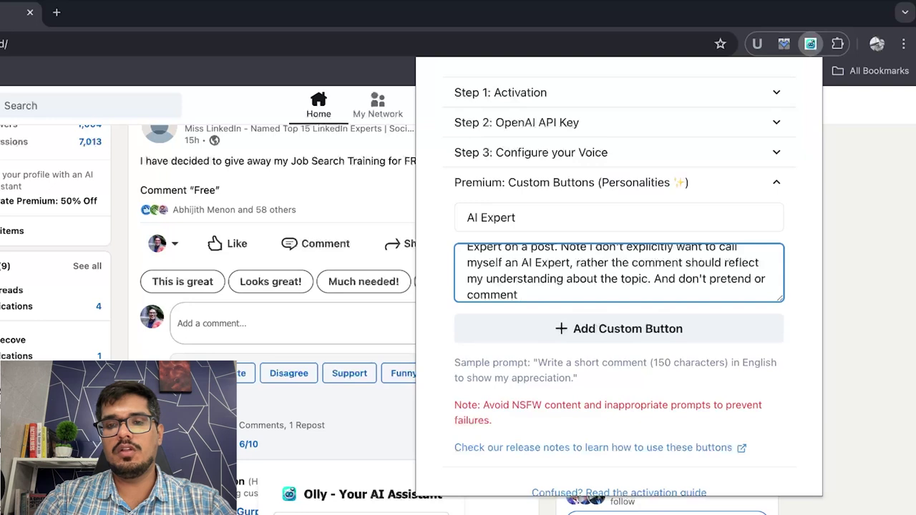
# Step: Replace the prompt's unfinished last sentence with "Don't over do it if not necessary, some posts don't require you to comment like an AI Expert."
pyautogui.hotkey('alt', 'BackSpace')
pyautogui.hotkey('alt', 'BackSpace')
pyautogui.hotkey('alt', 'BackSpace')
pyautogui.hotkey('alt', 'BackSpace')
pyautogui.hotkey('alt', 'BackSpace')
pyautogui.write("Don't over do it if not necessary, ")
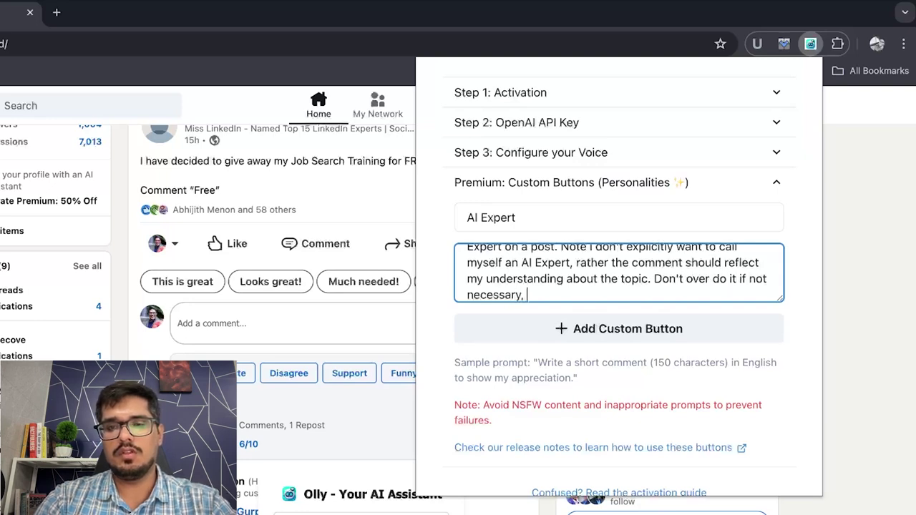
pyautogui.write('some pots')
pyautogui.write("s don't require you ")
pyautogui.write('to comment like an ')
pyautogui.write('AI Expert.')
pyautogui.scroll(3, 573, 275)
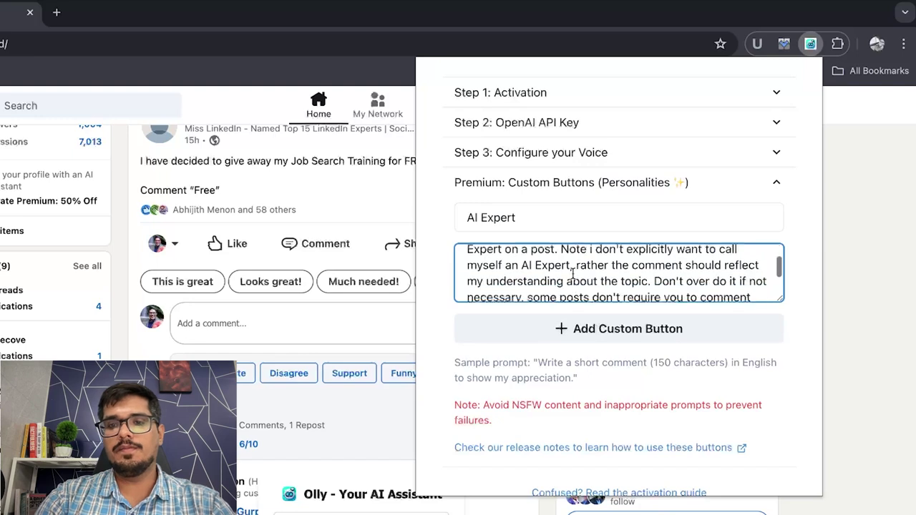
pyautogui.scroll(-1, 573, 276)
pyautogui.scroll(1, 573, 276)
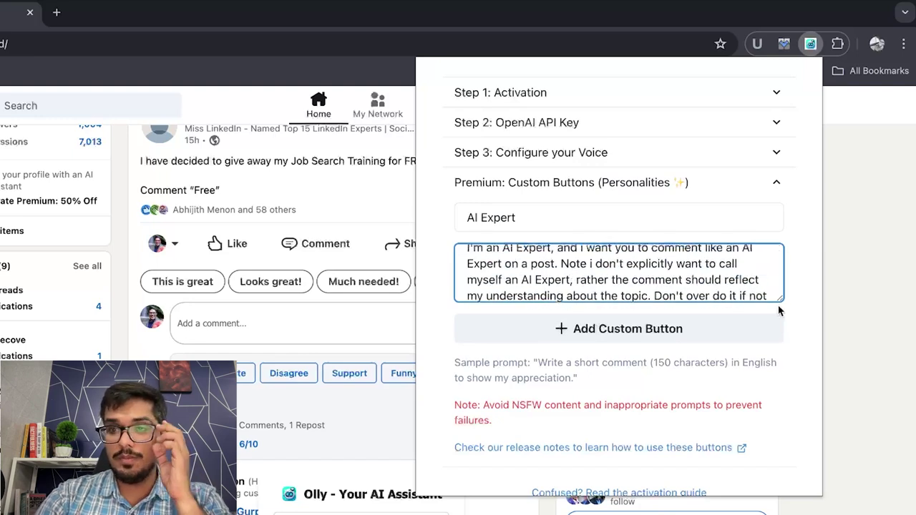
# Step: Complete the prompt's ending with "so behave appropriately." and add the AI Expert custom button
pyautogui.moveTo(779, 300); pyautogui.dragTo(782, 358)
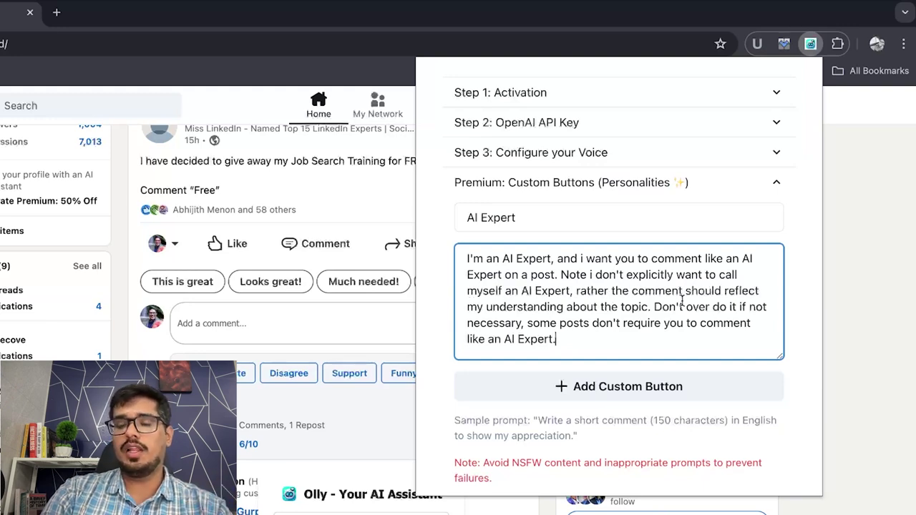
pyautogui.write('have appropriately.')
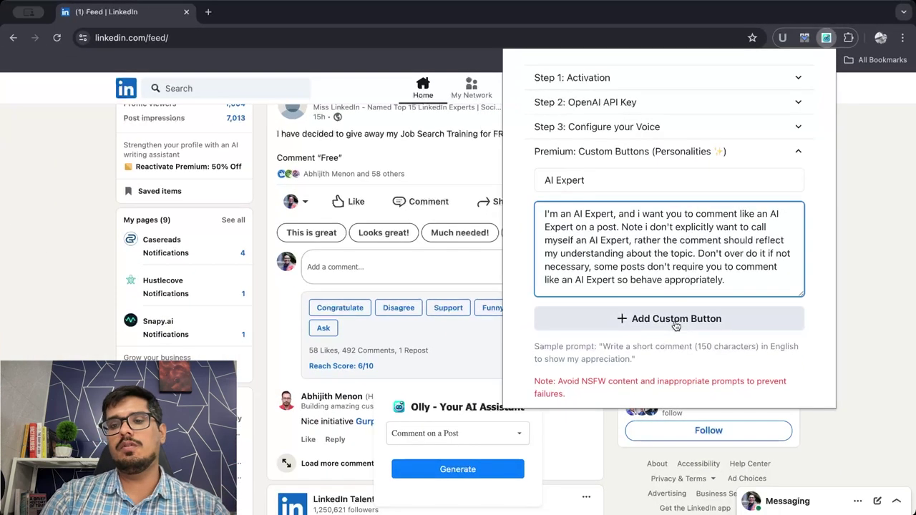
pyautogui.click(666, 318)
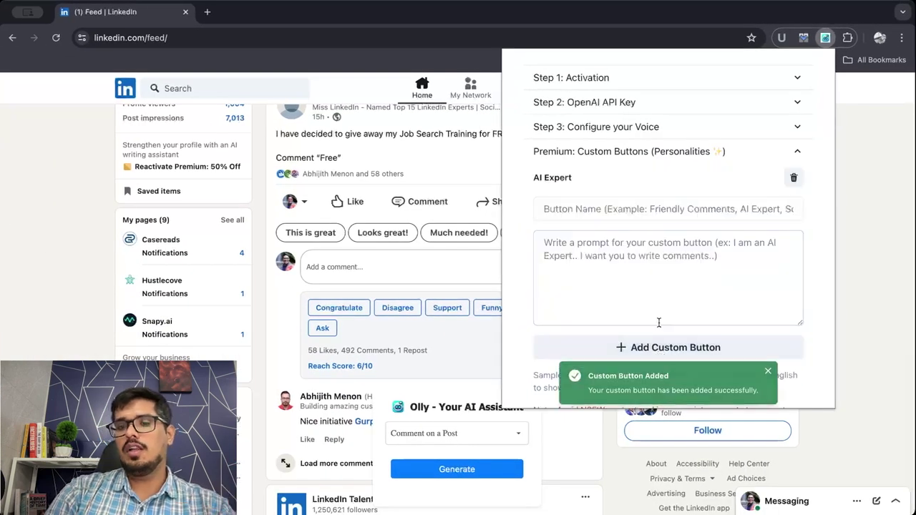
pyautogui.tripleClick(553, 182)
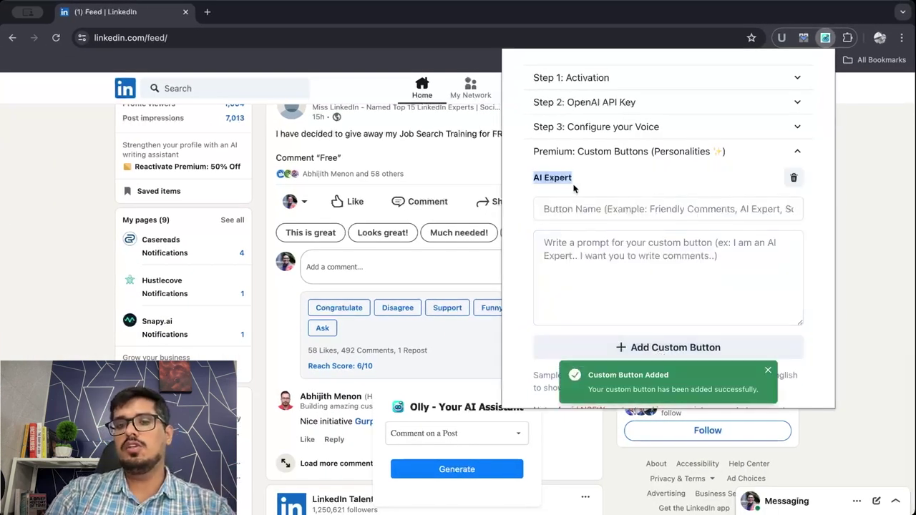
pyautogui.click(469, 180)
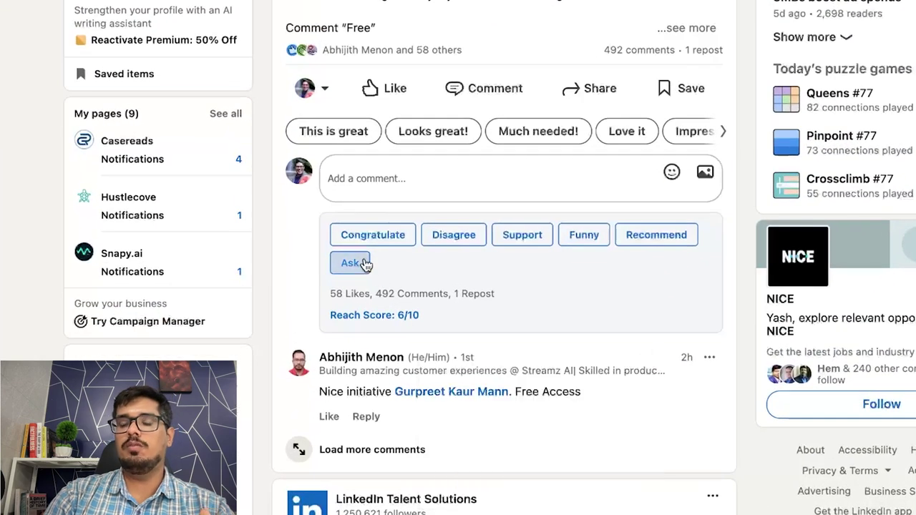
# Step: Reload the LinkedIn feed and generate an AI Expert comment on the post about the Uber driver with farms in Varanasi
pyautogui.click(55, 38)
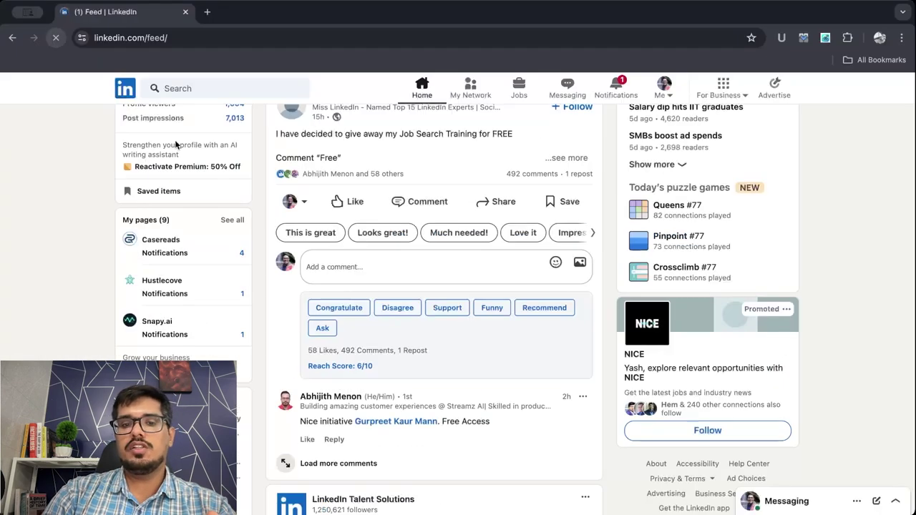
pyautogui.scroll(-10, 283, 248)
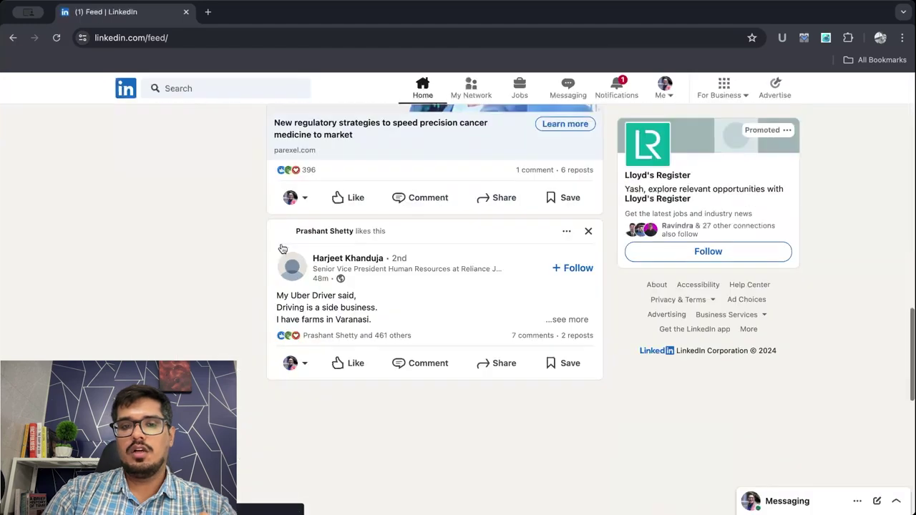
pyautogui.scroll(-3, 283, 249)
pyautogui.scroll(2, 282, 248)
pyautogui.click(399, 254)
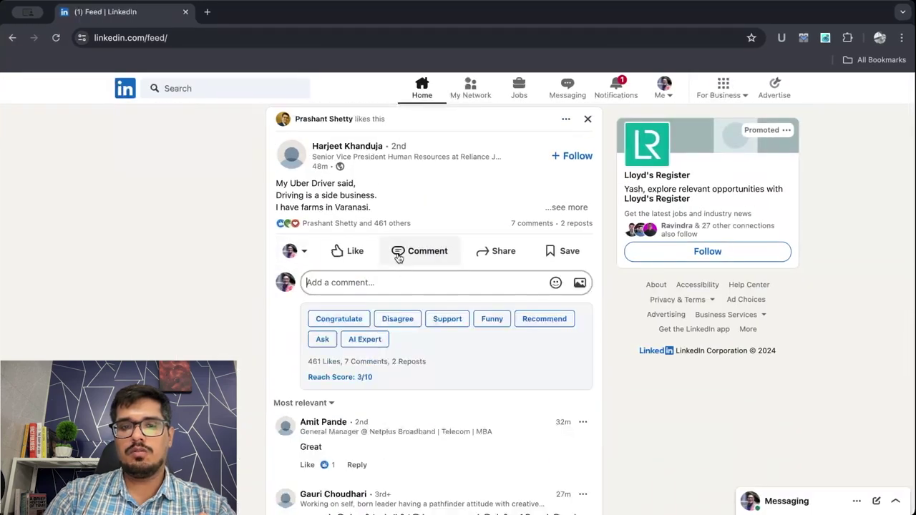
pyautogui.click(364, 342)
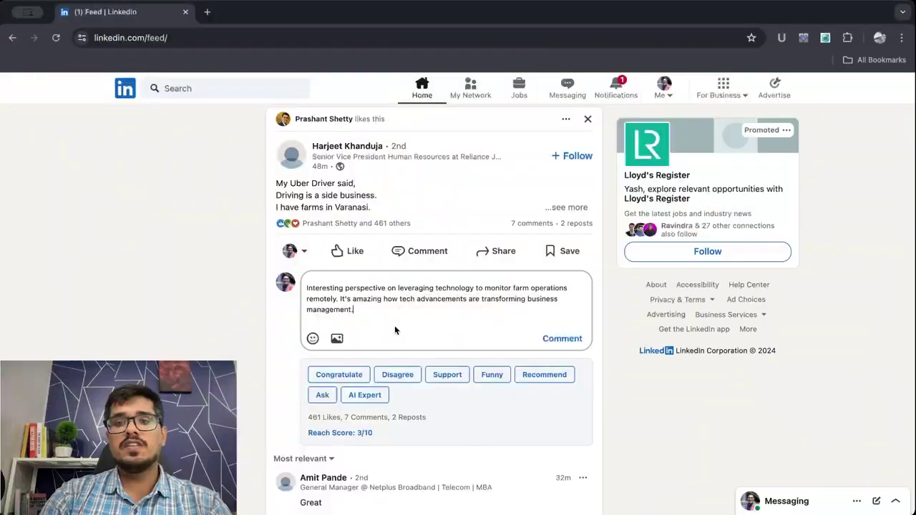
# Step: Set the reply language to Polish in Olly's voice configuration
pyautogui.click(824, 38)
pyautogui.click(675, 240)
pyautogui.scroll(-5, 675, 225)
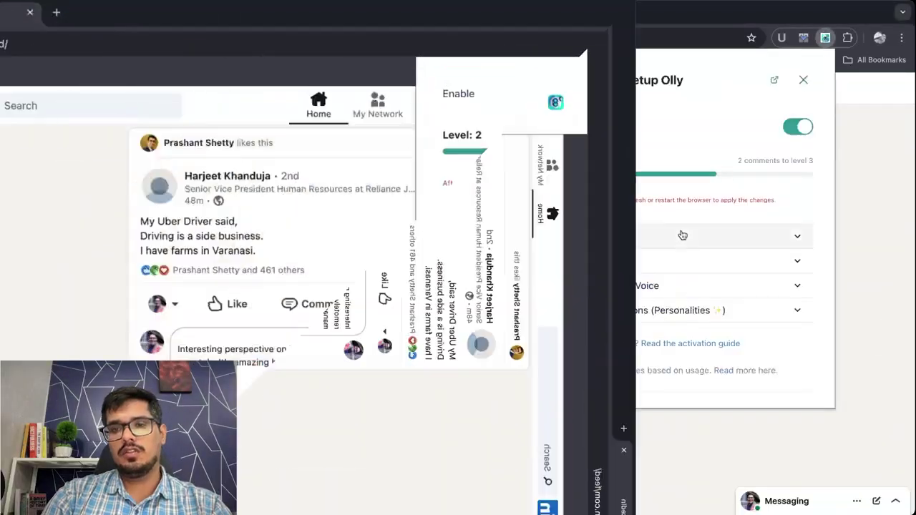
pyautogui.scroll(-3, 625, 271)
pyautogui.click(568, 265)
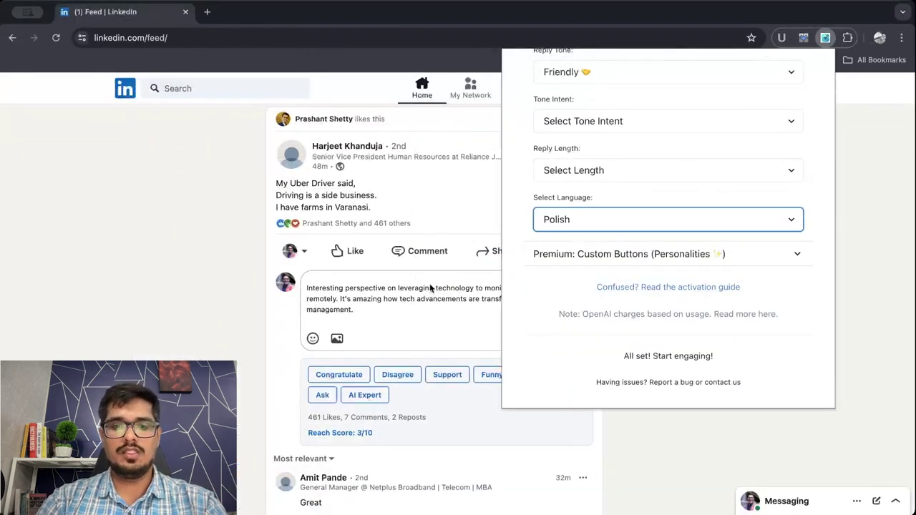
# Step: Clear the AI Expert comment from the Uber driver post and generate a Congratulate comment in its place
pyautogui.click(151, 302)
pyautogui.hotkey('ctrl', 'a')
pyautogui.press('BackSpace')
pyautogui.click(338, 374)
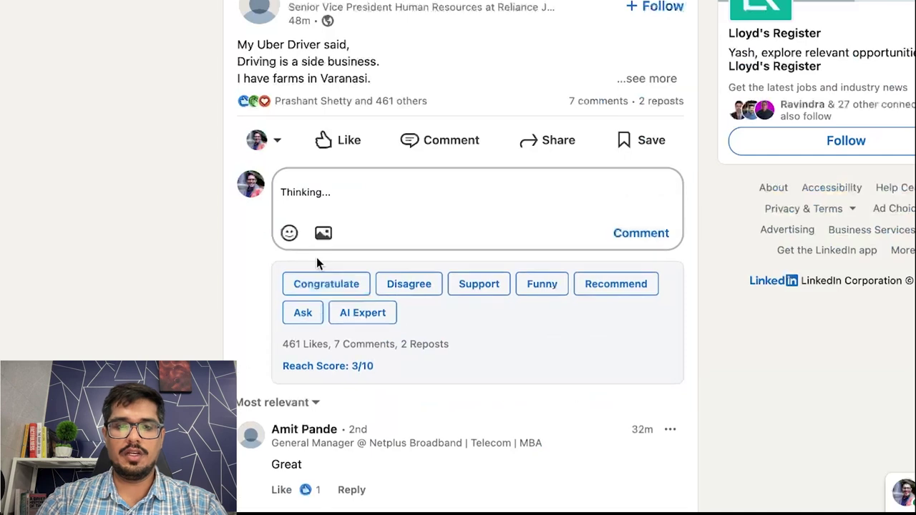
pyautogui.tripleClick(351, 192)
pyautogui.click(621, 301)
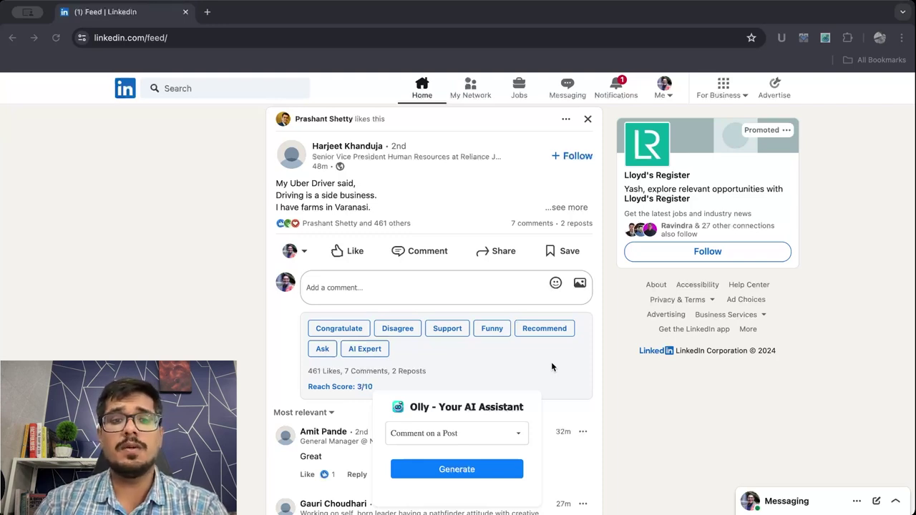
# Step: Check the Uber driver post's engagement counts and the commenting level progress in the Olly extension
pyautogui.click(551, 368)
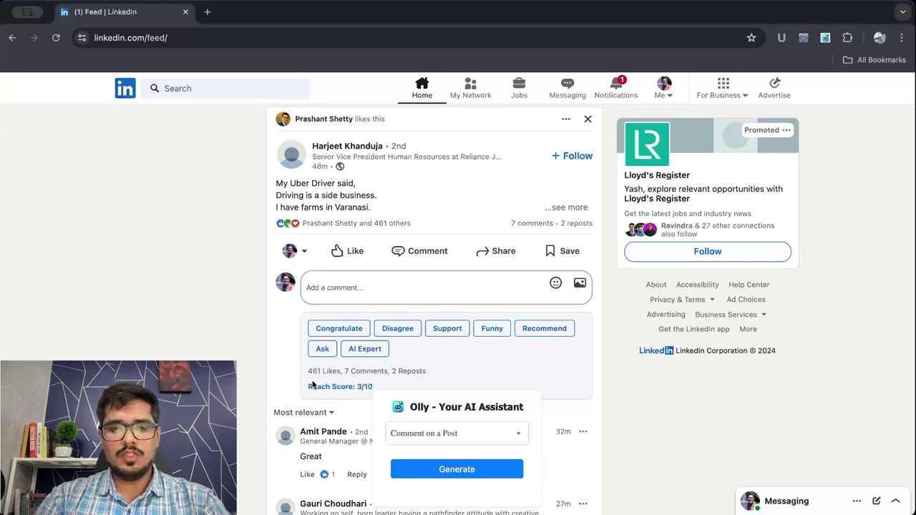
pyautogui.tripleClick(313, 372)
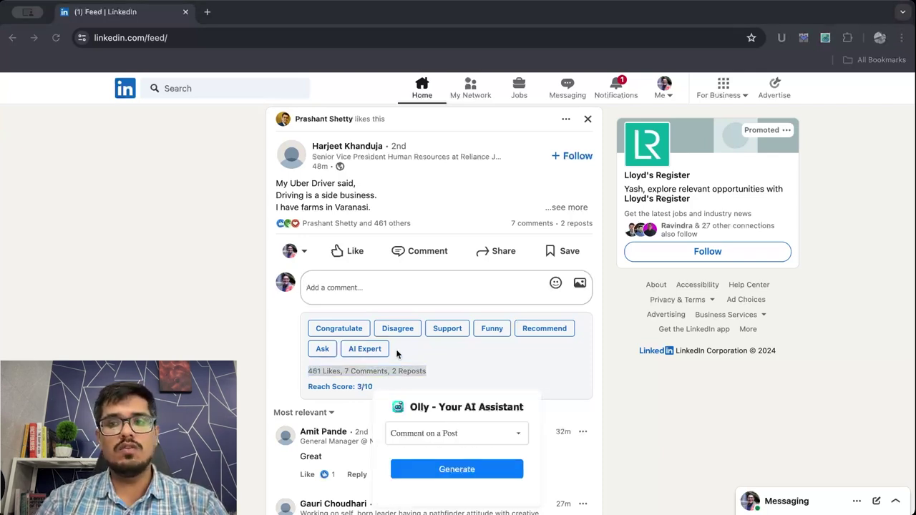
pyautogui.click(825, 38)
pyautogui.scroll(-2, 731, 204)
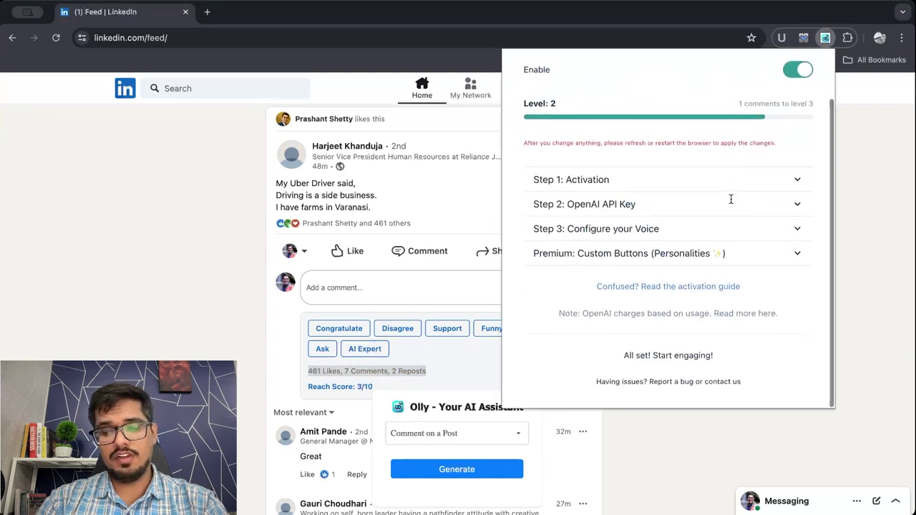
pyautogui.scroll(2, 702, 215)
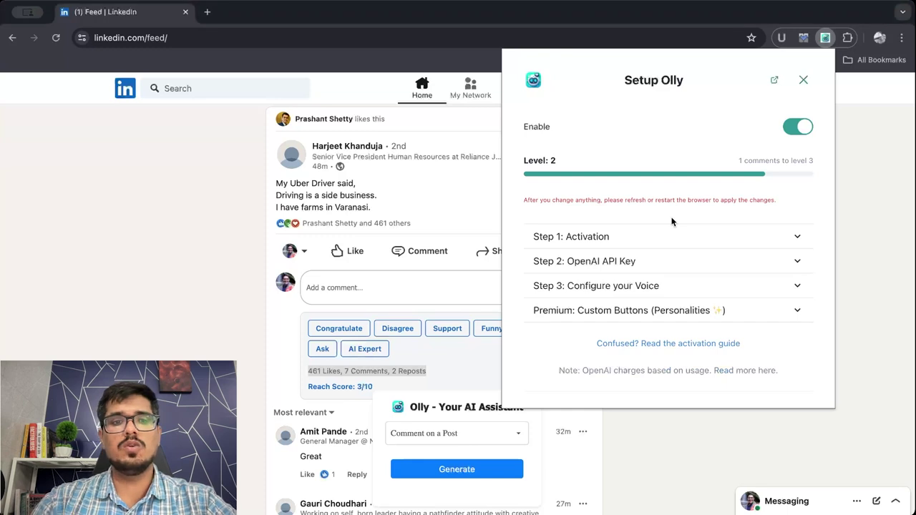
# Step: Open the Olly website in a new tab and examine the Modern UI and Auto Commenter entries on its product roadmap
pyautogui.hotkey('ctrl', 't')
pyautogui.write('olly')
pyautogui.press('Return')
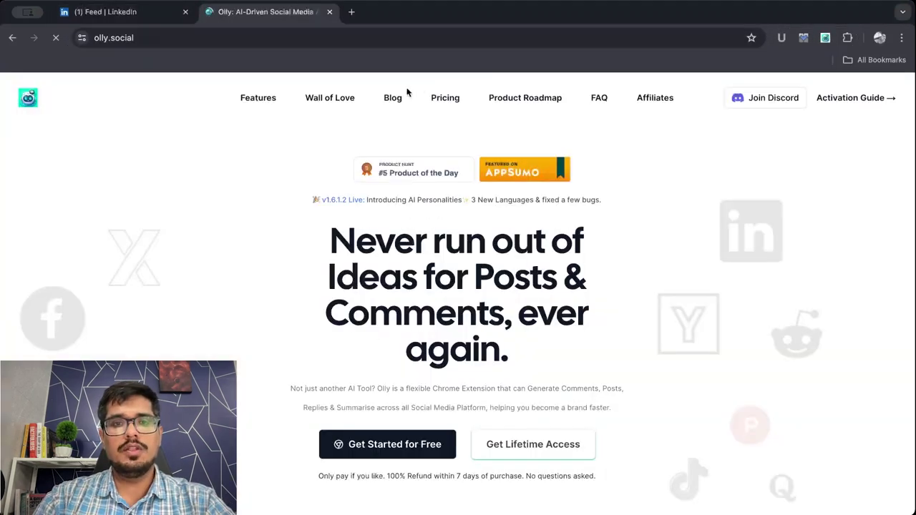
pyautogui.click(527, 97)
pyautogui.scroll(-3, 213, 224)
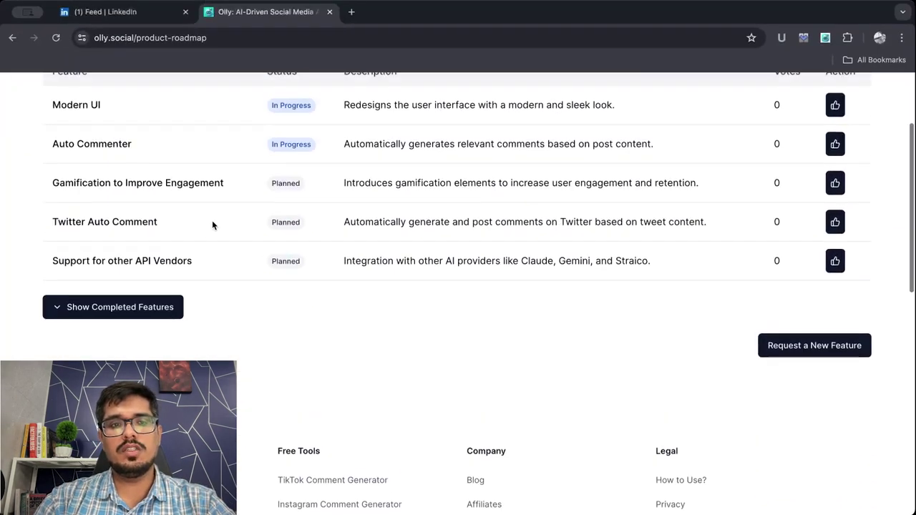
pyautogui.scroll(3, 87, 206)
pyautogui.tripleClick(84, 206)
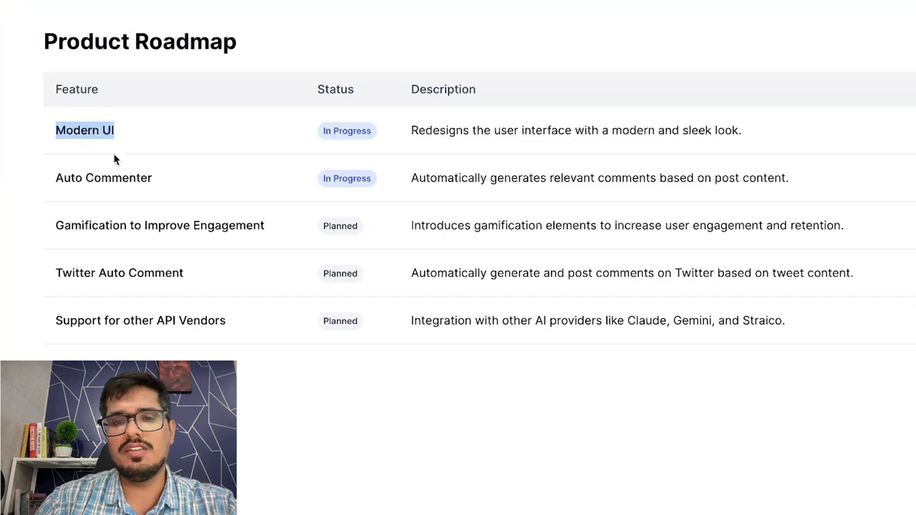
pyautogui.click(97, 177)
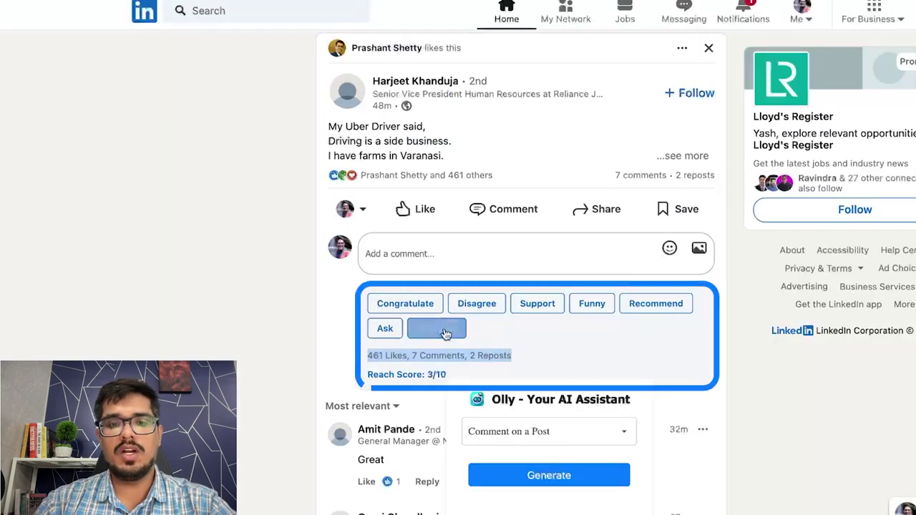
# Step: Clear the text selection on the LinkedIn post and open Product Hunt in a new browser tab
pyautogui.click(468, 326)
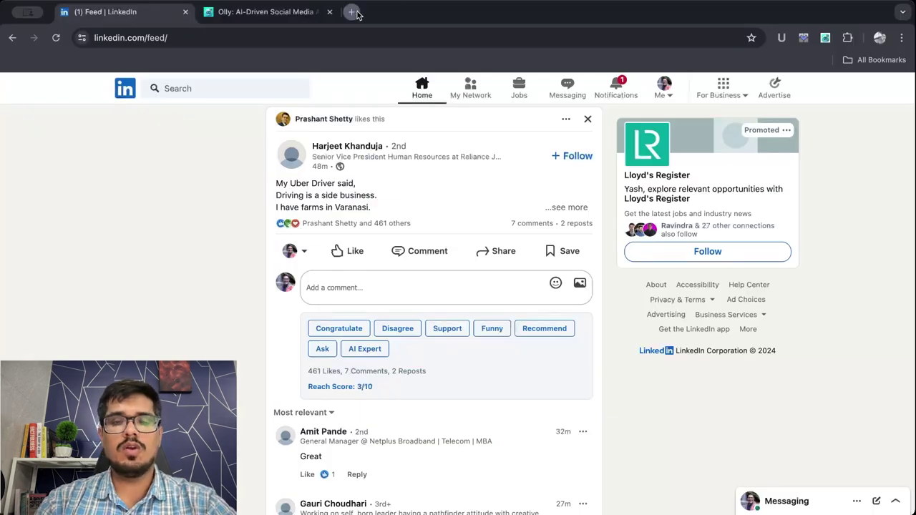
pyautogui.click(379, 11)
pyautogui.write('re')
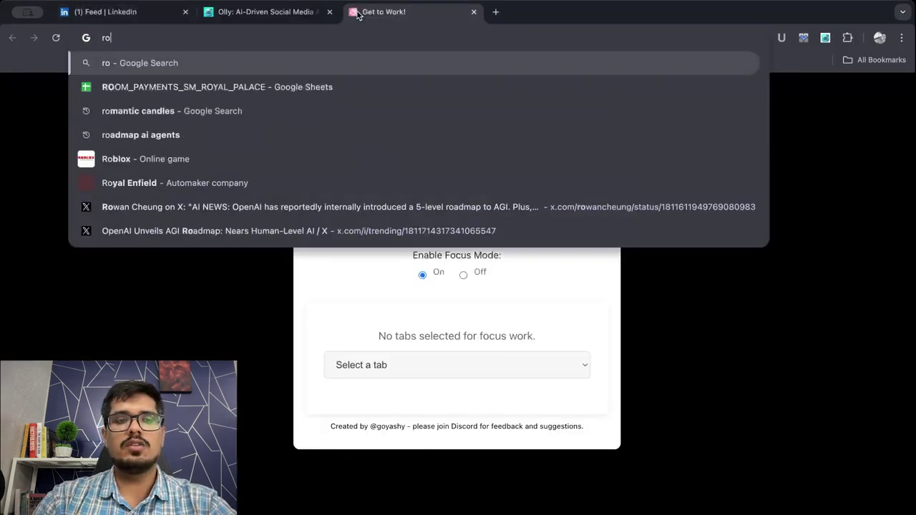
pyautogui.press('Escape')
pyautogui.write('pr')
pyautogui.press('Return')
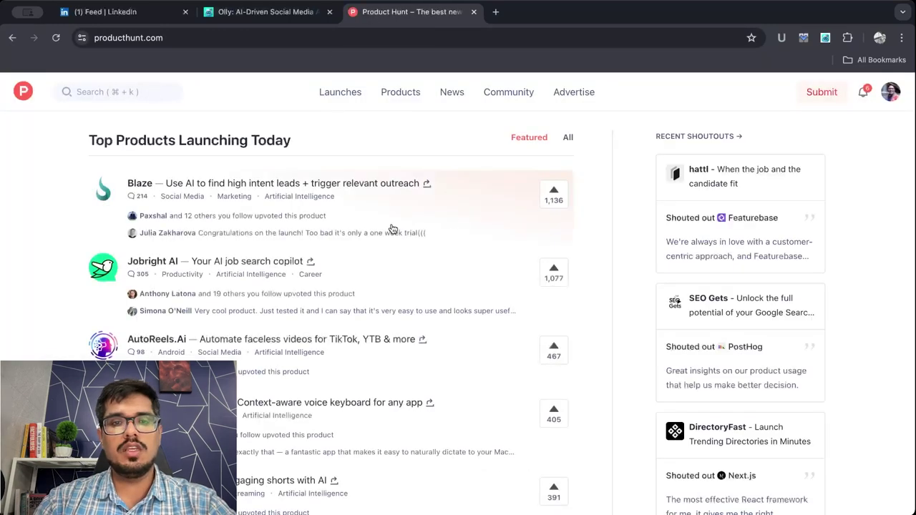
# Step: Open the Blaze launch, select its tagline through its description, and generate an Olly comment with Comment on a Post
pyautogui.click(393, 229)
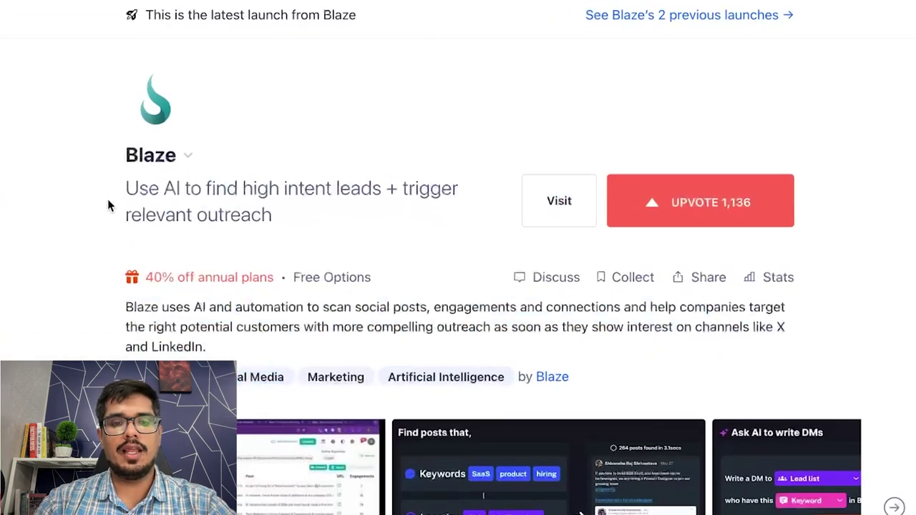
pyautogui.moveTo(139, 249); pyautogui.dragTo(294, 377)
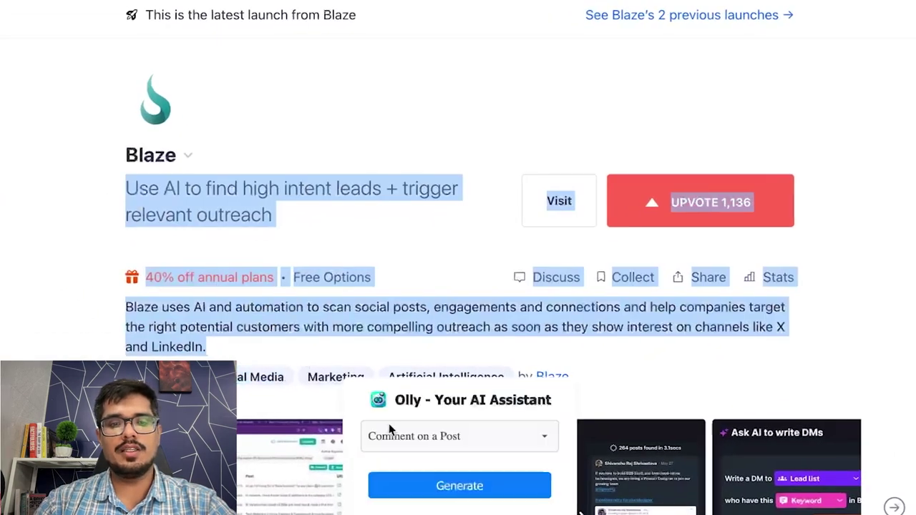
pyautogui.click(460, 484)
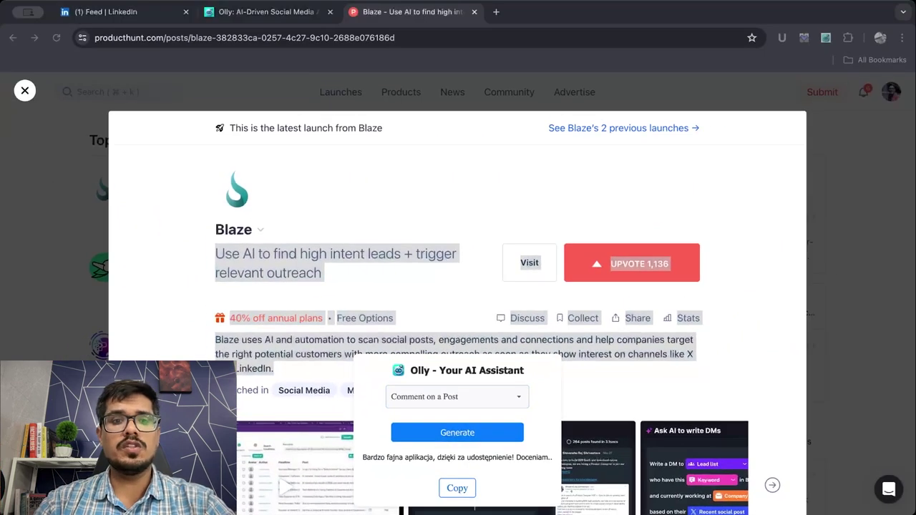
# Step: Return to Olly's product roadmap and highlight the Support for other API Vendors entry
pyautogui.click(222, 15)
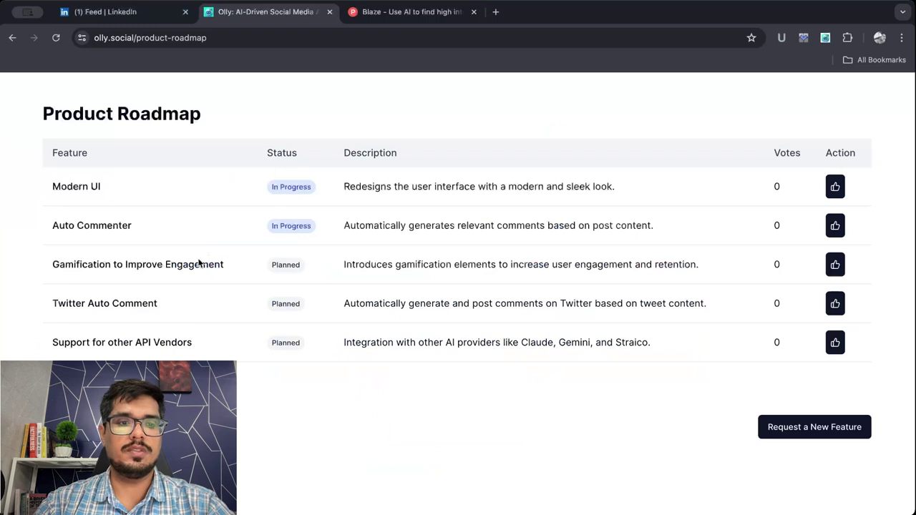
pyautogui.tripleClick(143, 342)
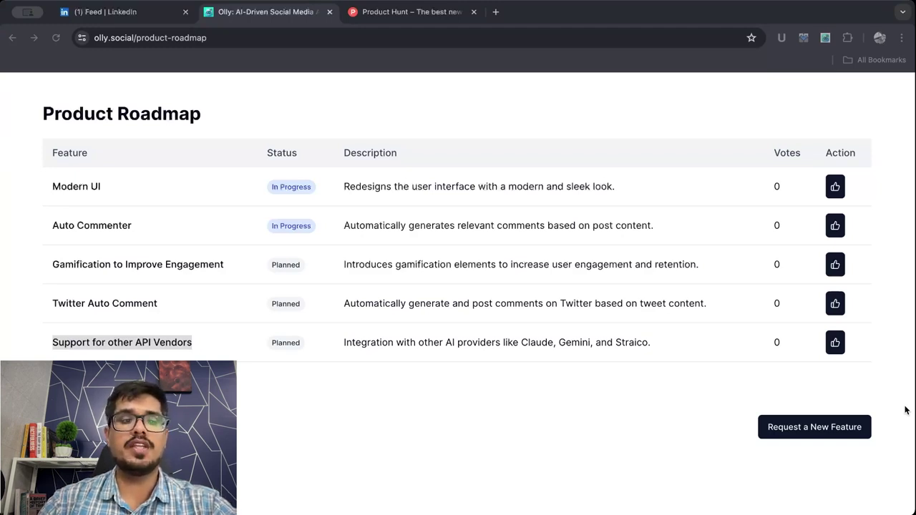
pyautogui.scroll(2, 606, 250)
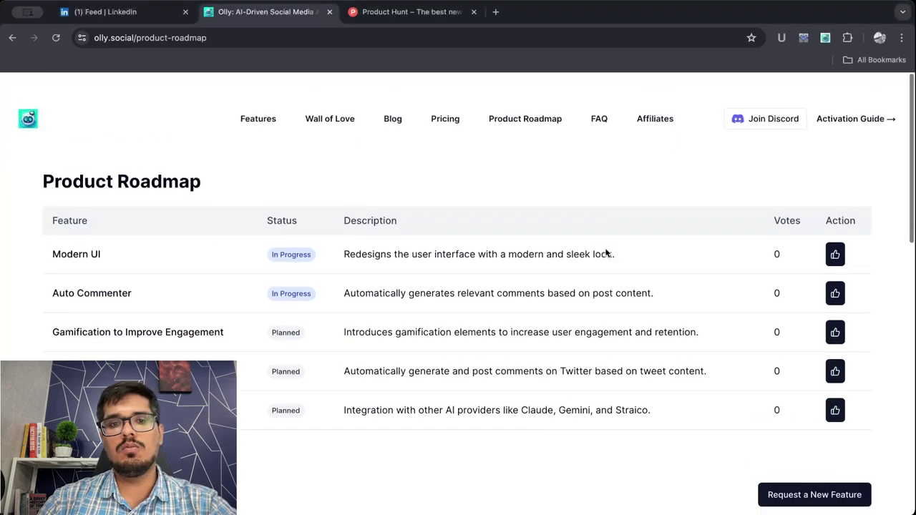
# Step: Go to the Olly homepage and open the release notes through the v1.6.1.2 announcement
pyautogui.click(28, 97)
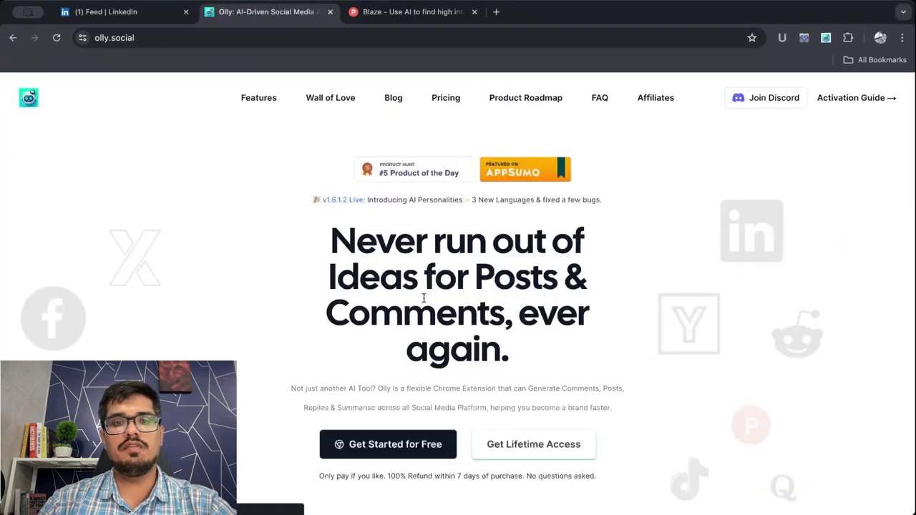
pyautogui.scroll(-1, 374, 191)
pyautogui.scroll(1, 374, 186)
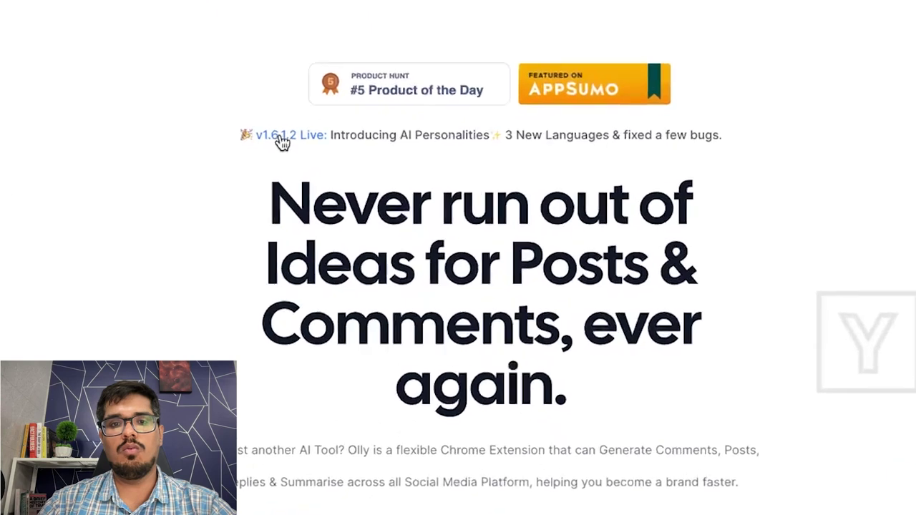
pyautogui.click(283, 143)
# Step: Review the release notes down to version 1.0.0, highlighting the entries under version 1.6.1.2
pyautogui.scroll(-10, 283, 143)
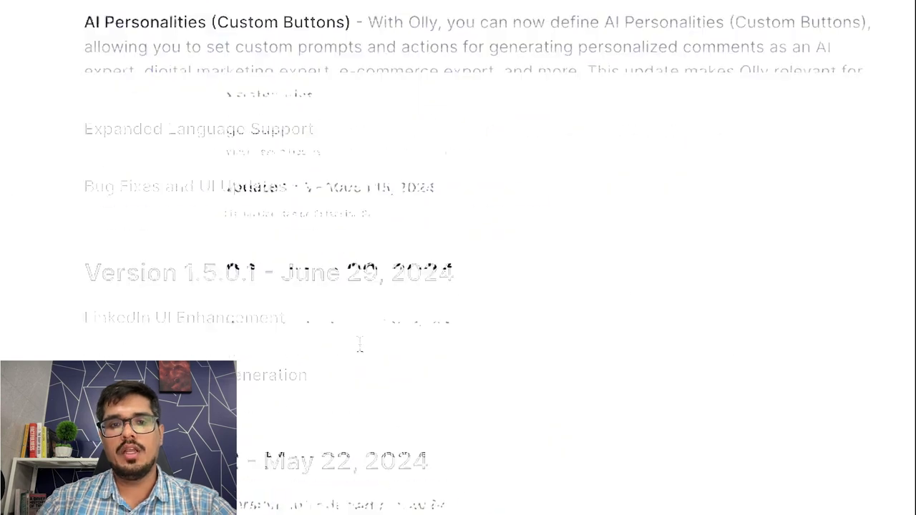
pyautogui.scroll(10, 385, 324)
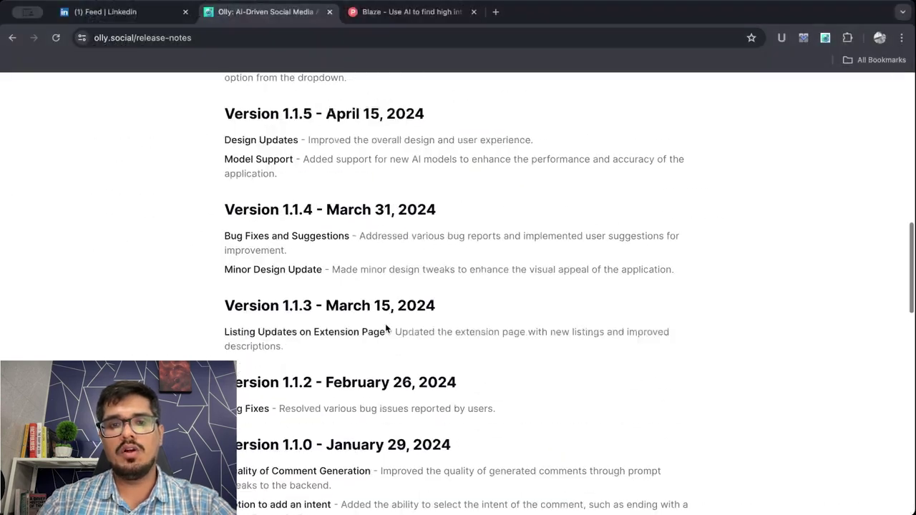
pyautogui.scroll(10, 385, 324)
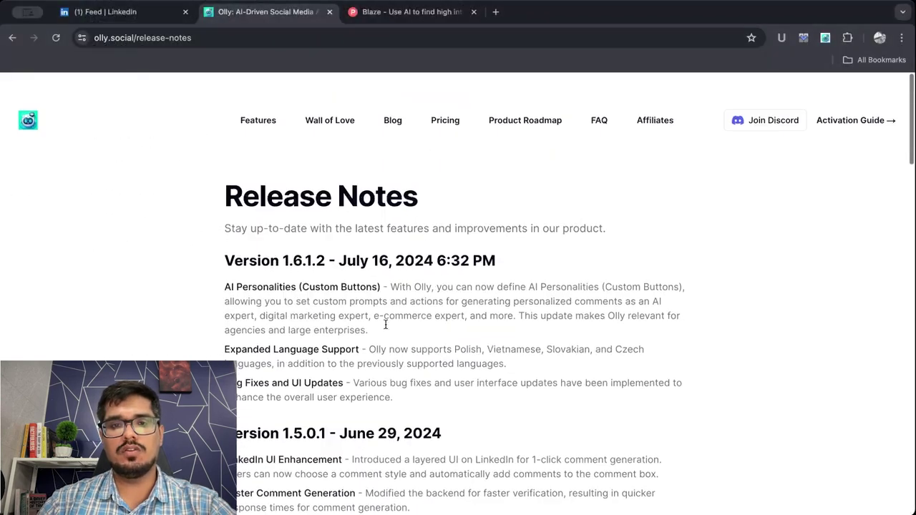
pyautogui.moveTo(411, 394); pyautogui.dragTo(223, 264)
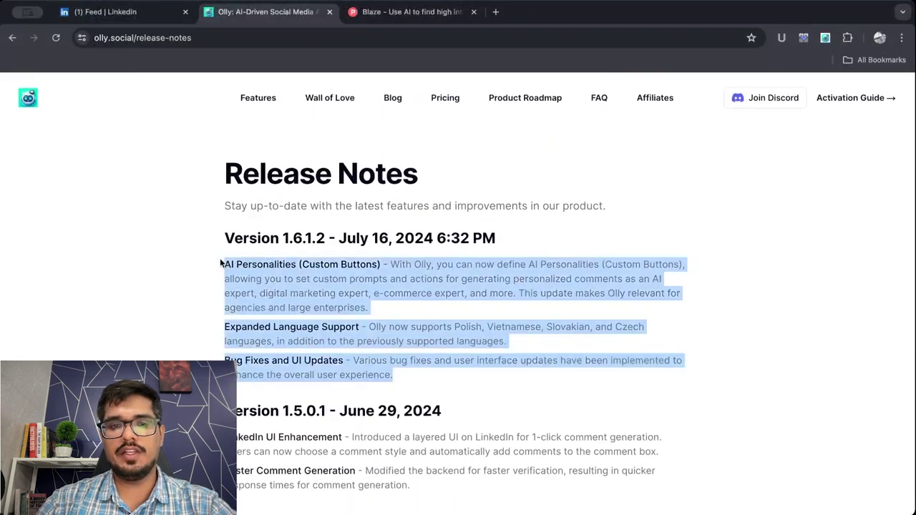
pyautogui.click(388, 344)
pyautogui.scroll(-15, 389, 344)
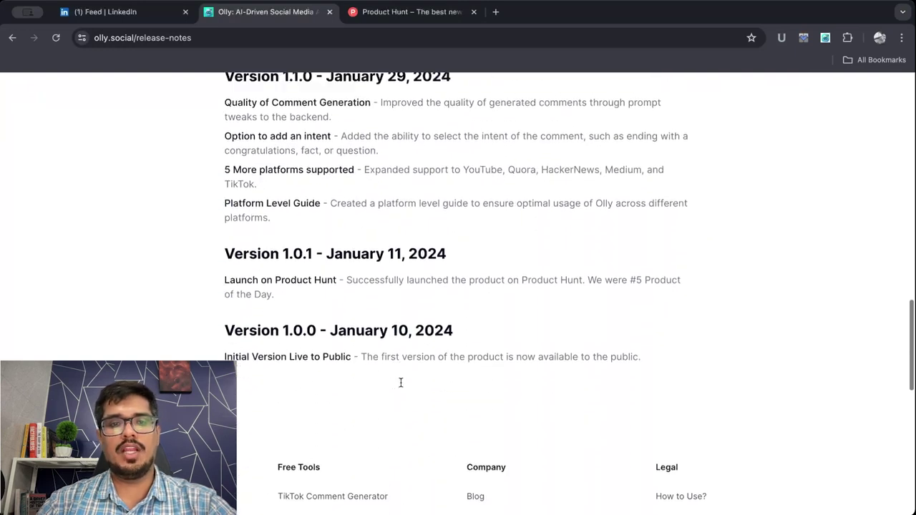
pyautogui.scroll(20, 400, 387)
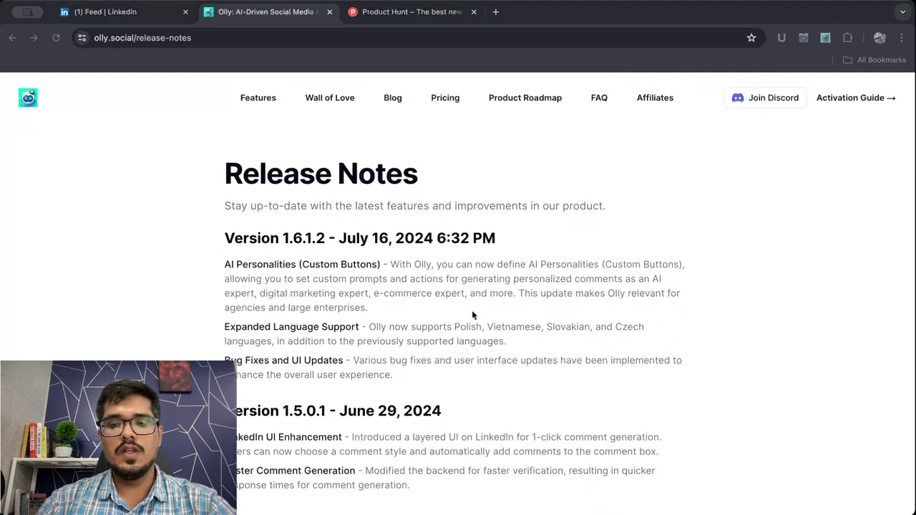